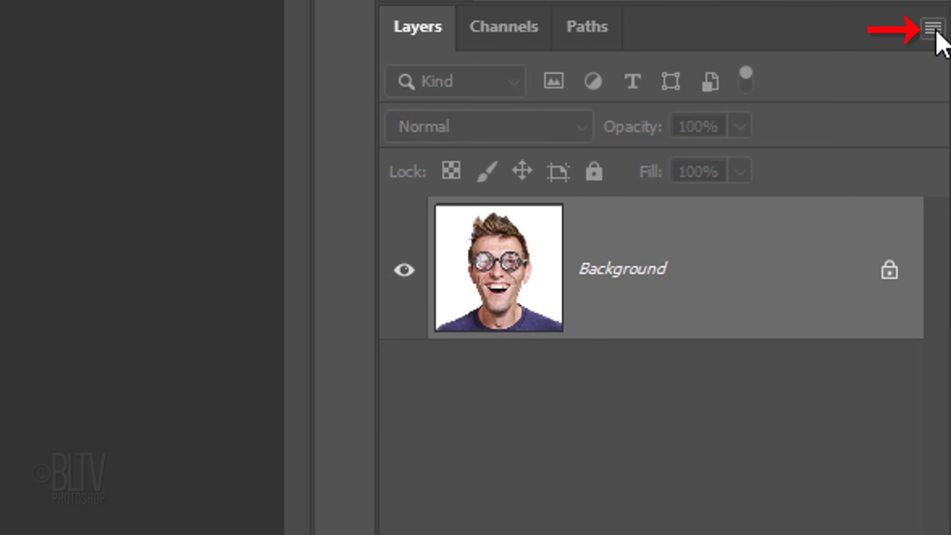
Convert the Background layer to a smart object from the Layers panel menu.
click(936, 32)
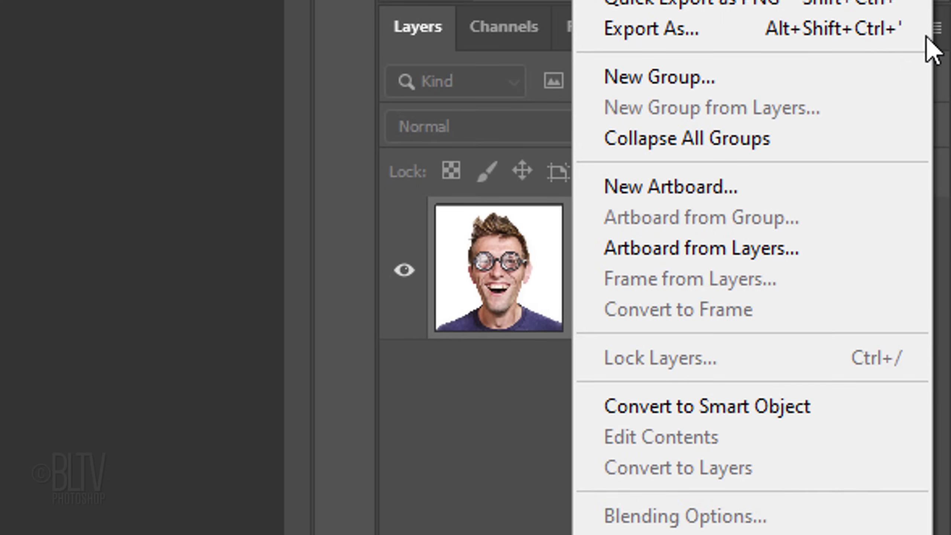
click(661, 407)
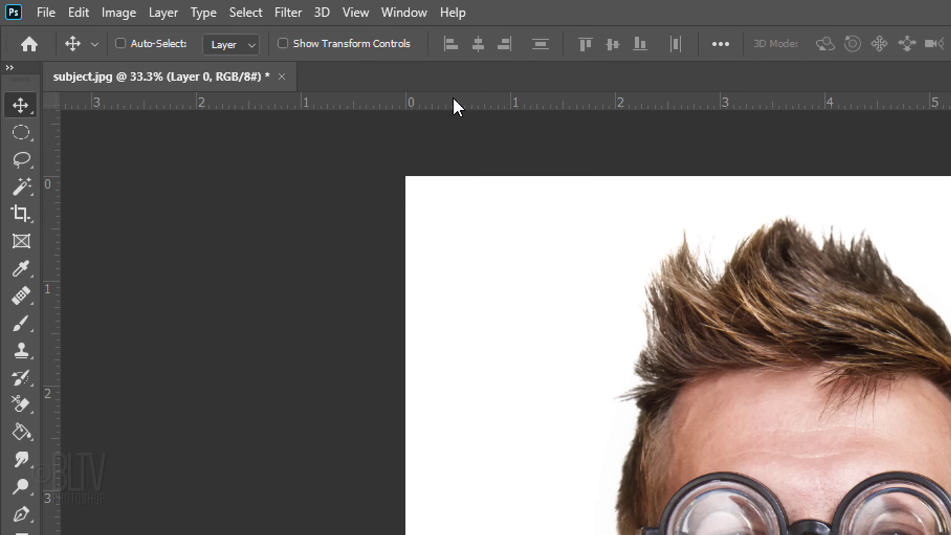
Apply Smart Blur with radius 42, threshold 35 and High quality, comparing the preview first.
click(288, 12)
mouse_move(318, 250)
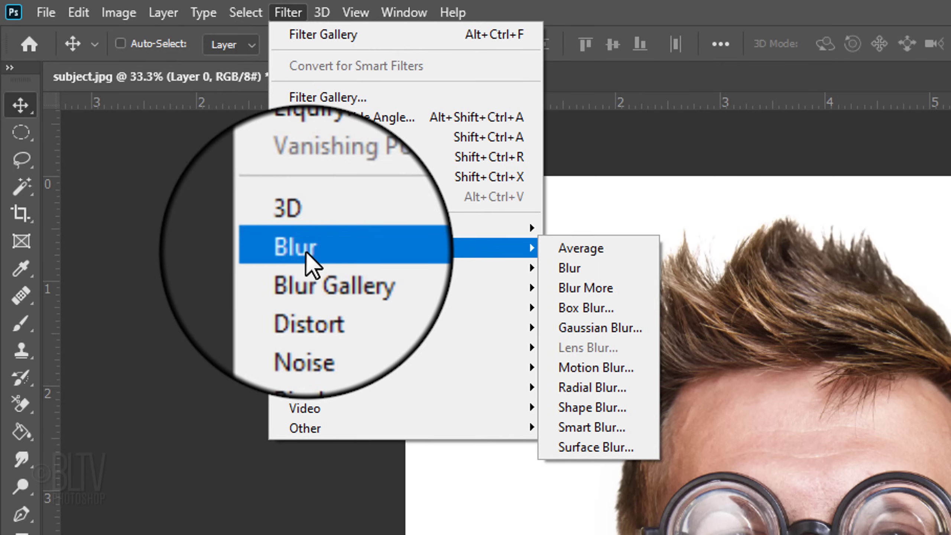
click(563, 428)
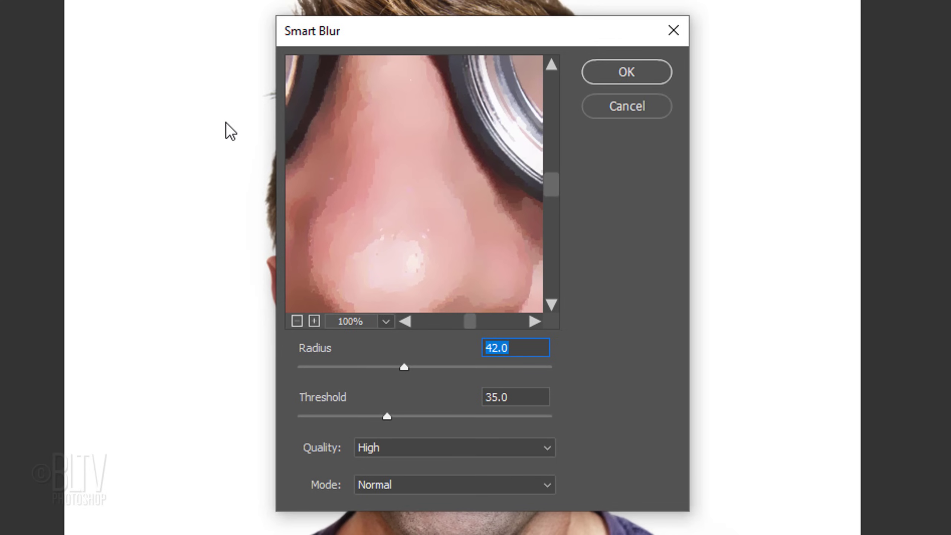
click(296, 321)
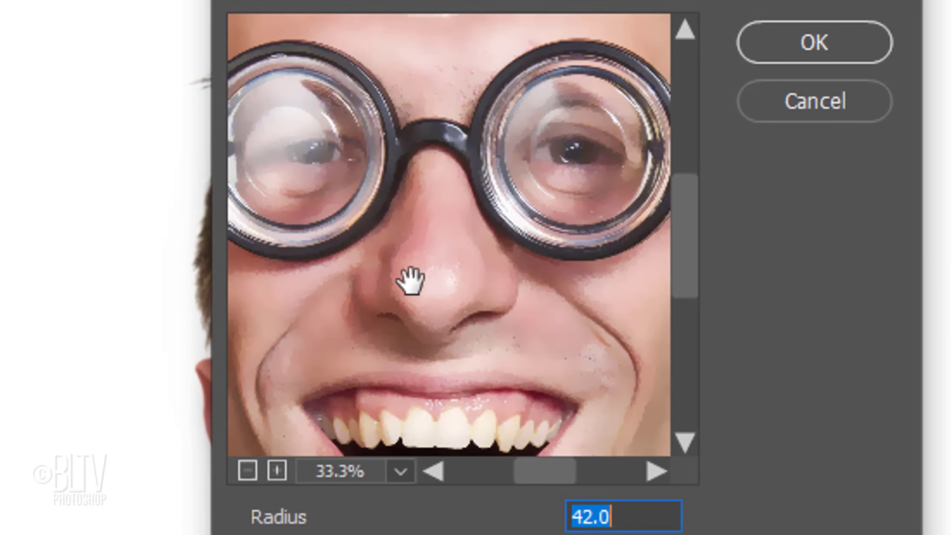
click(410, 281)
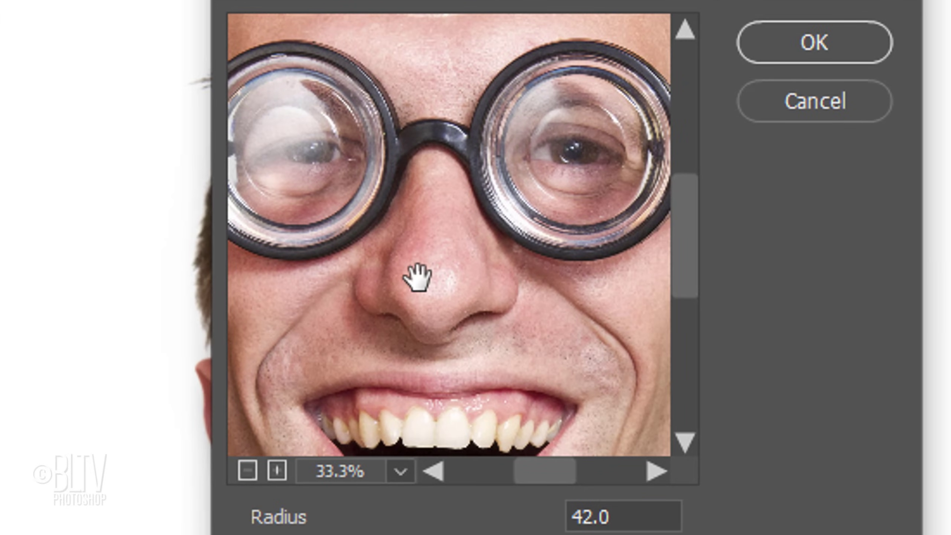
click(417, 276)
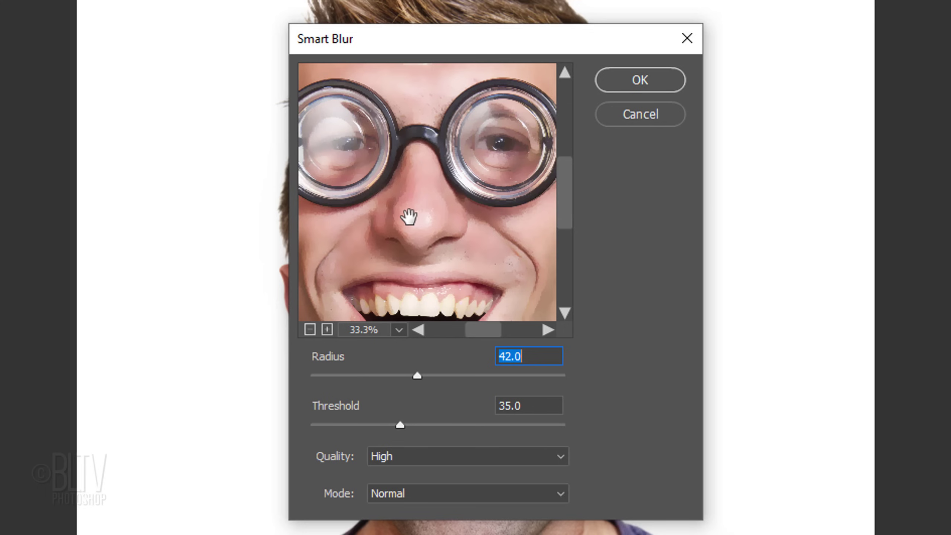
drag(409, 216, 411, 216)
click(641, 83)
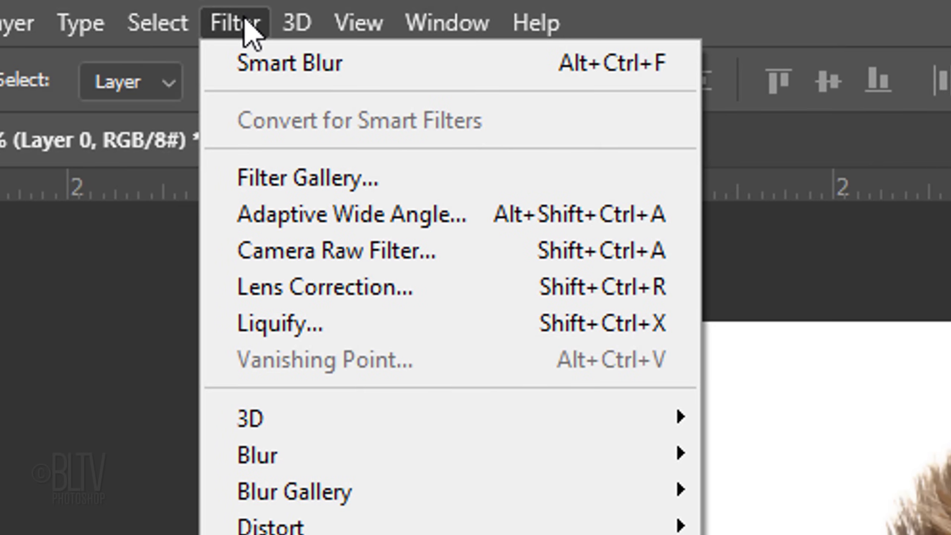
Apply the Filter Gallery Cutout effect with 8 levels, edge simplicity 6 and fidelity 1.
click(298, 180)
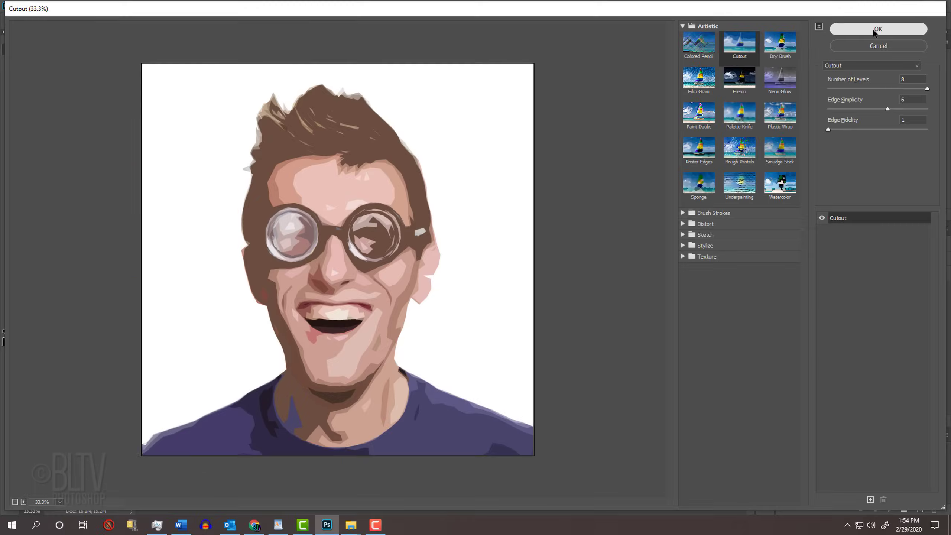
click(874, 32)
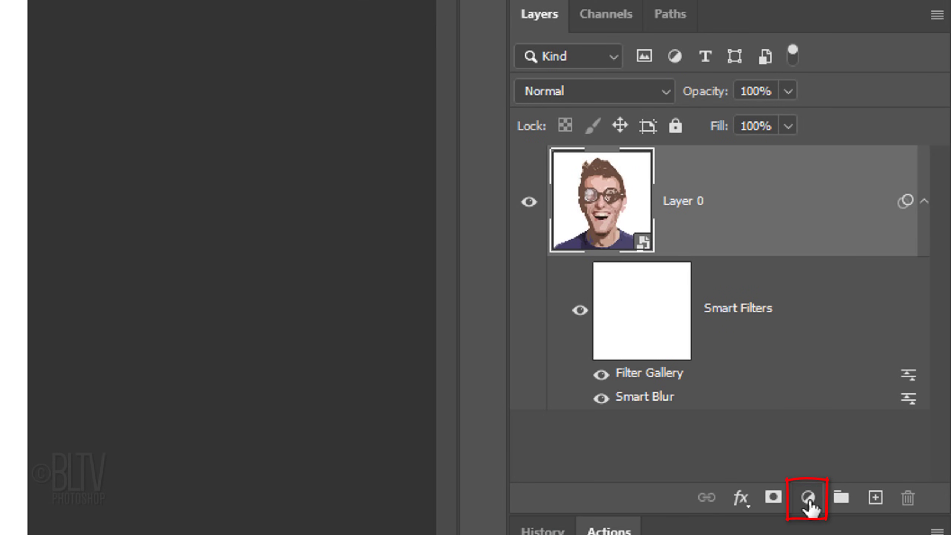
Add a Vibrance adjustment layer over Layer 0 and push Vibrance to +100.
click(807, 499)
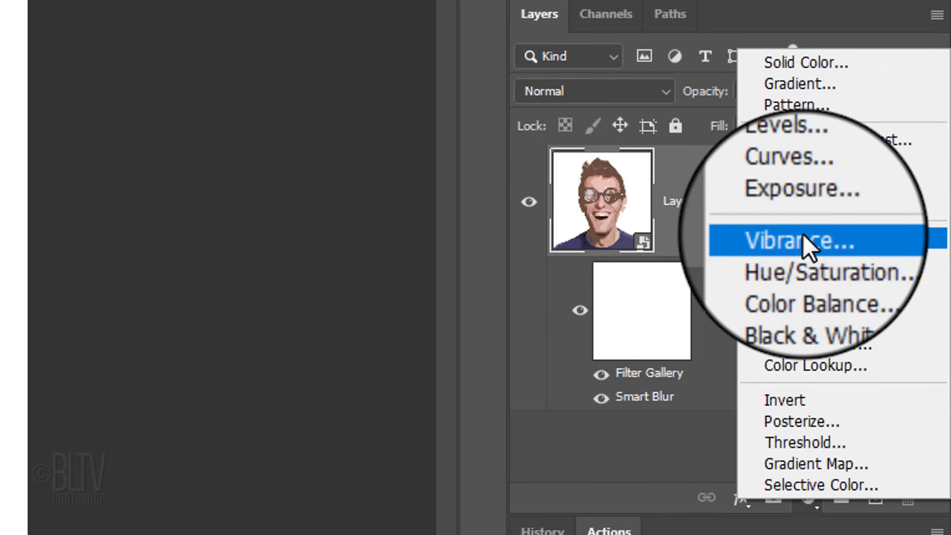
click(806, 242)
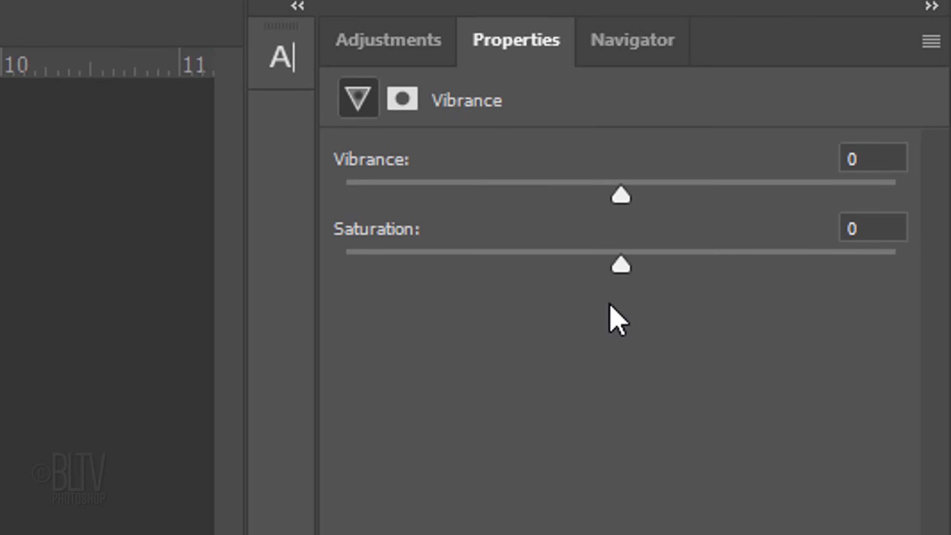
drag(618, 196, 950, 210)
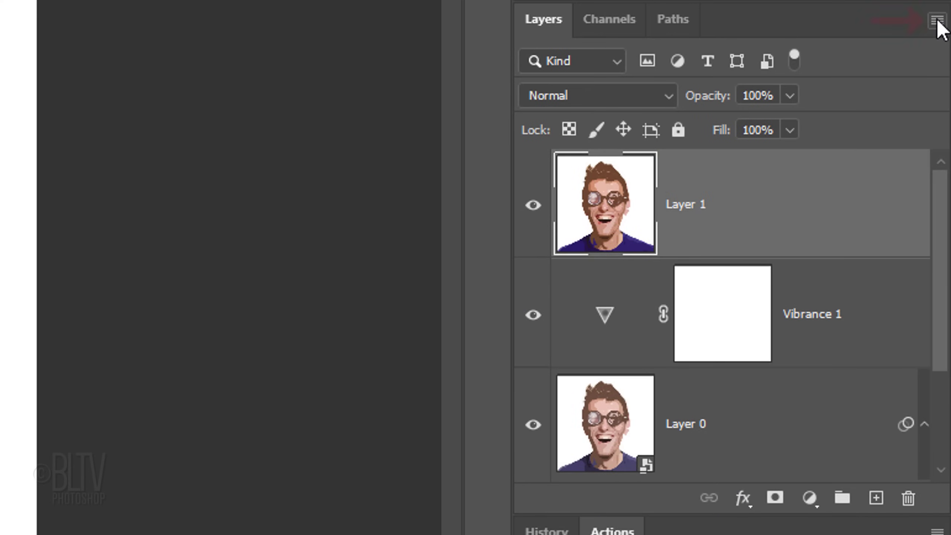
Duplicate Layer 1 into a new document named 'subject filtered'.
click(938, 20)
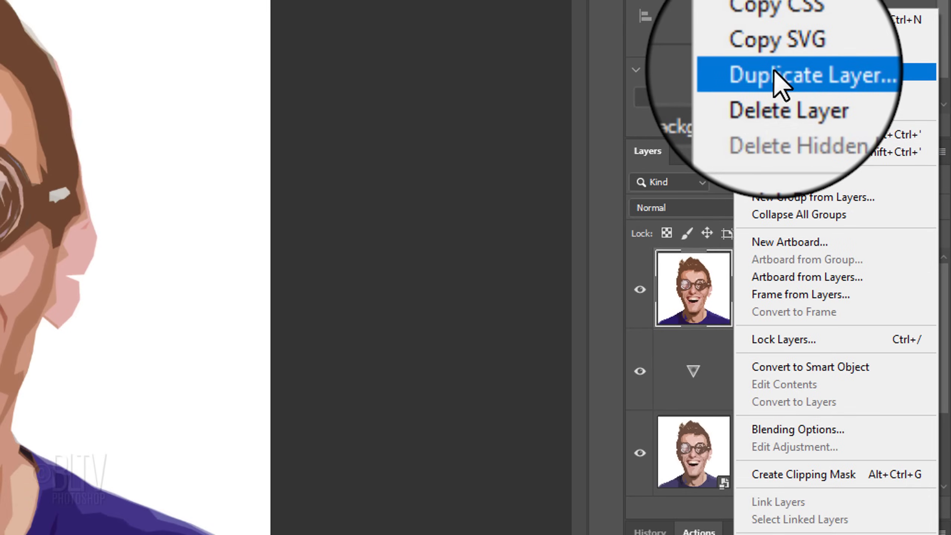
click(774, 74)
click(483, 279)
click(449, 328)
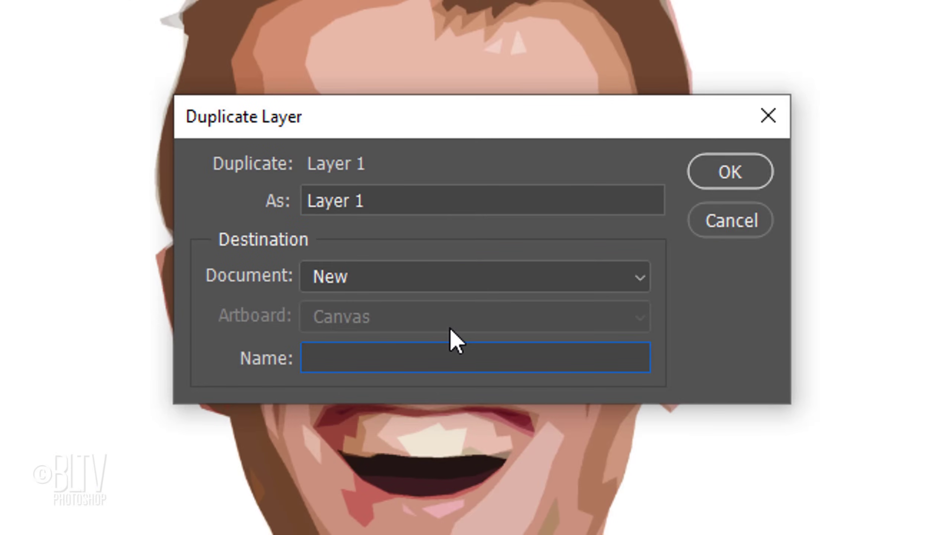
text(subject filtered)
click(729, 174)
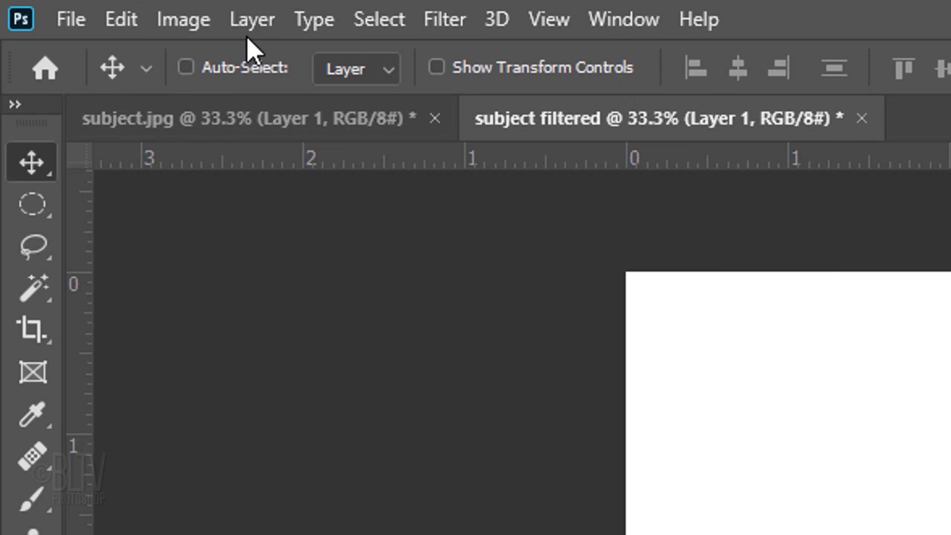
Resize the image to 64 px wide at 8 pixels/inch using Nearest Neighbor resampling.
click(189, 26)
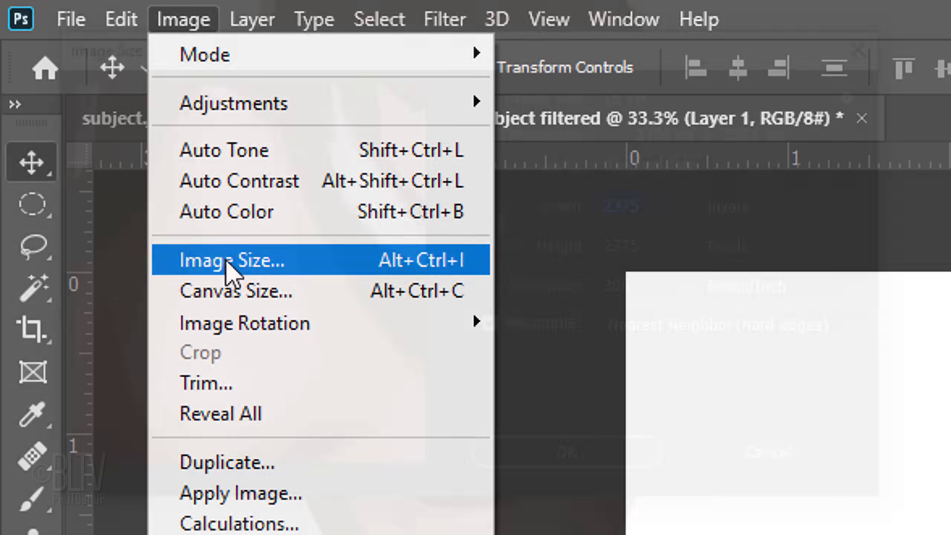
click(226, 261)
click(646, 285)
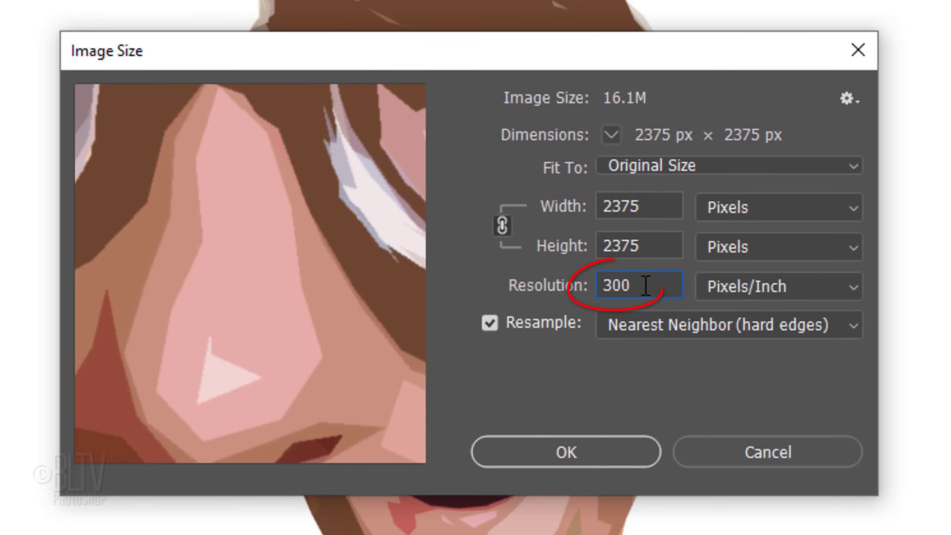
double_click(646, 285)
text(8)
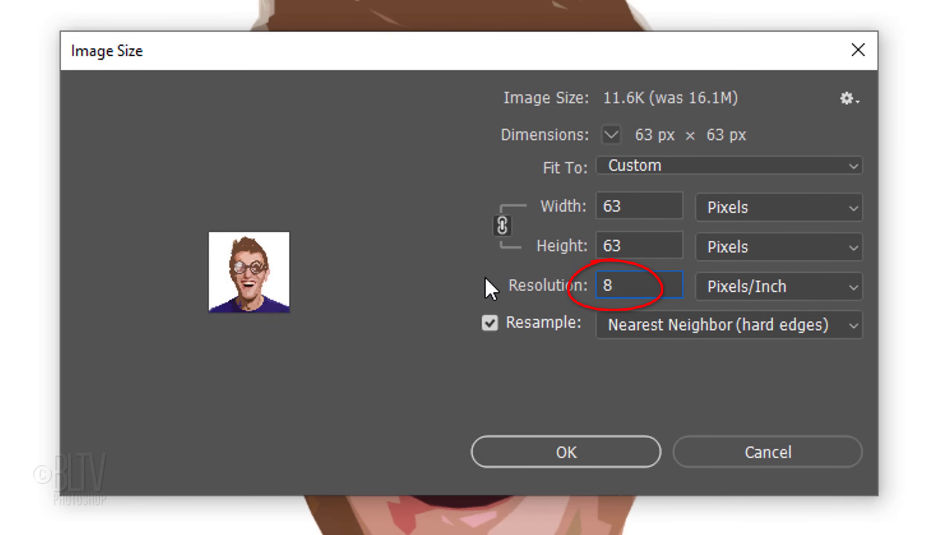
double_click(618, 206)
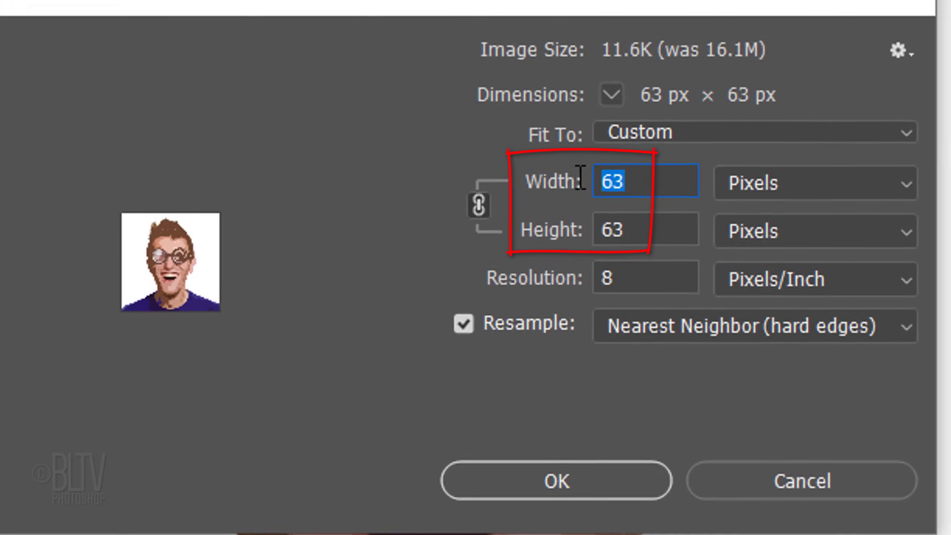
text(64)
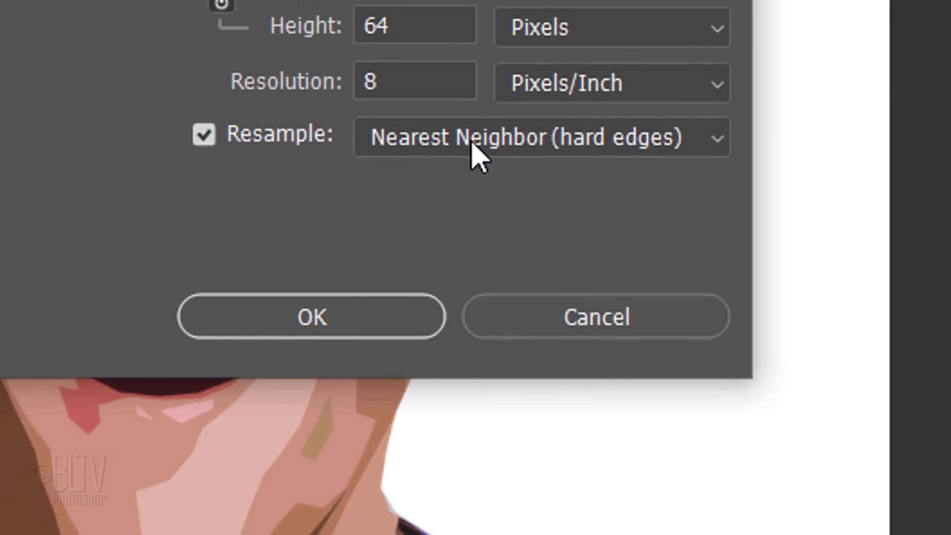
click(708, 326)
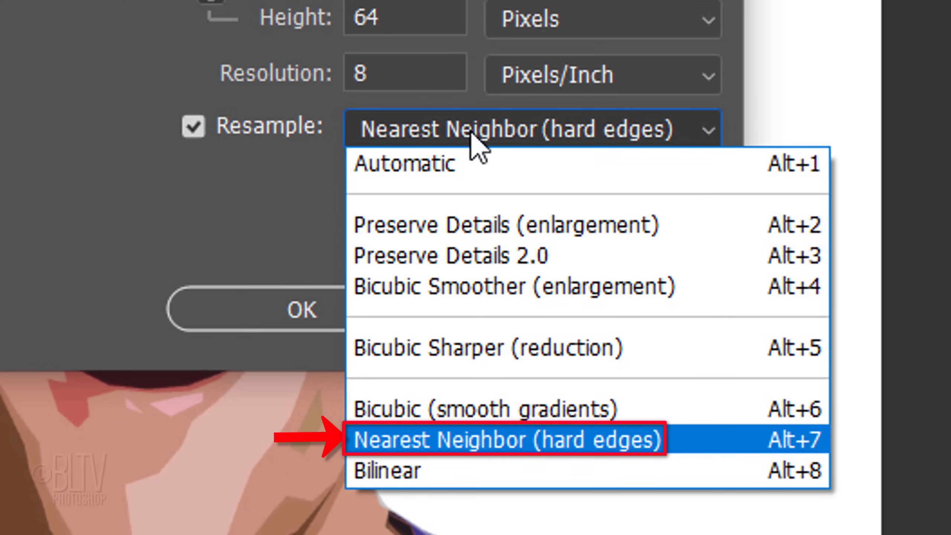
click(472, 135)
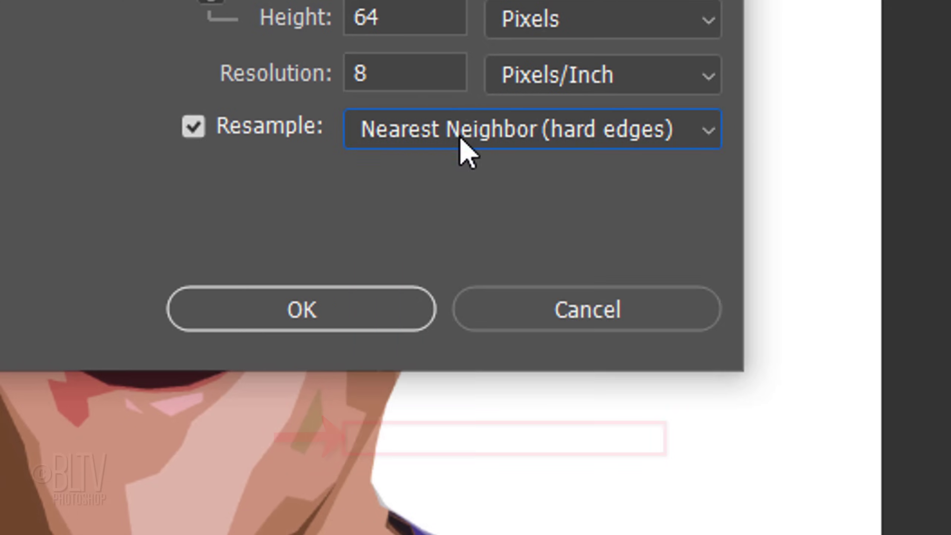
click(302, 307)
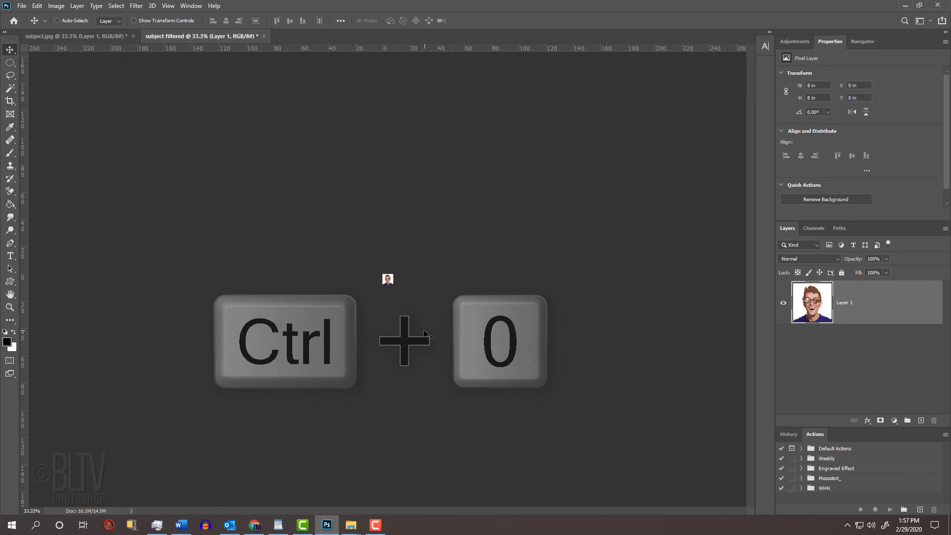
Fit the tiny image to the window and bring up Image > Mode > Indexed Color.
key(ctrl+0)
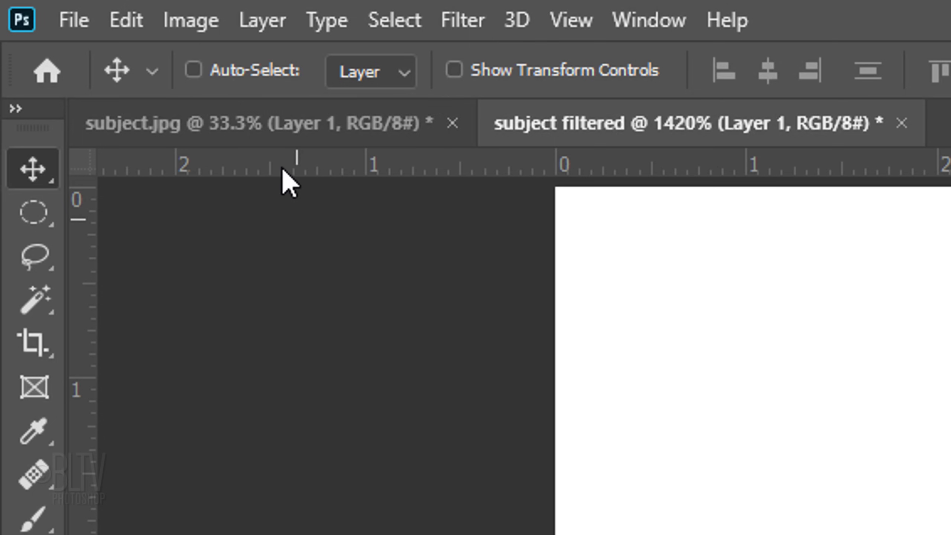
click(55, 6)
mouse_move(204, 60)
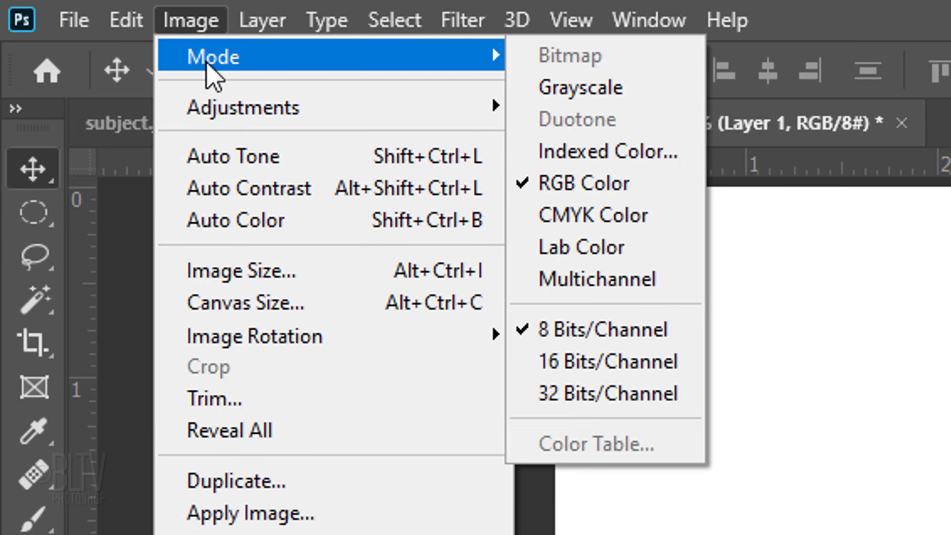
click(591, 158)
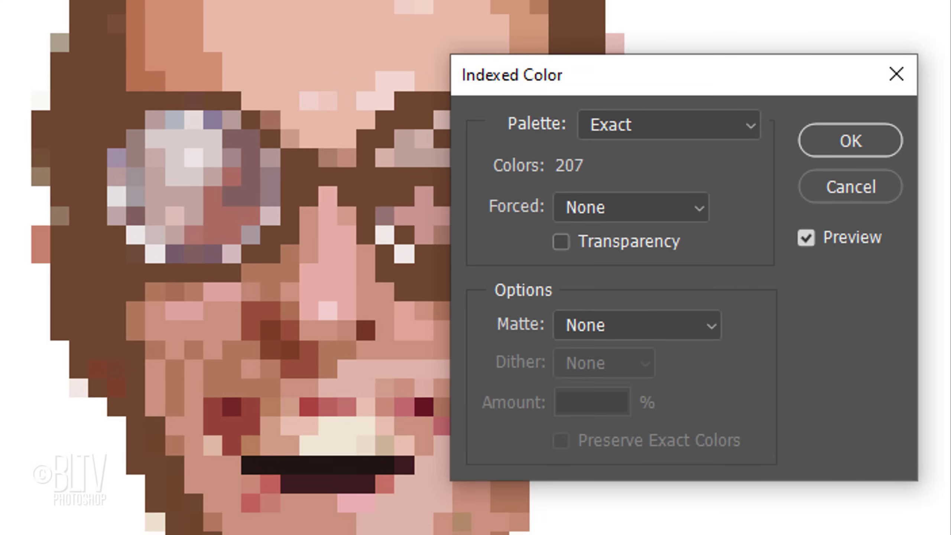
Convert to a Local (Perceptual) palette with 8 colours and no dither.
click(637, 127)
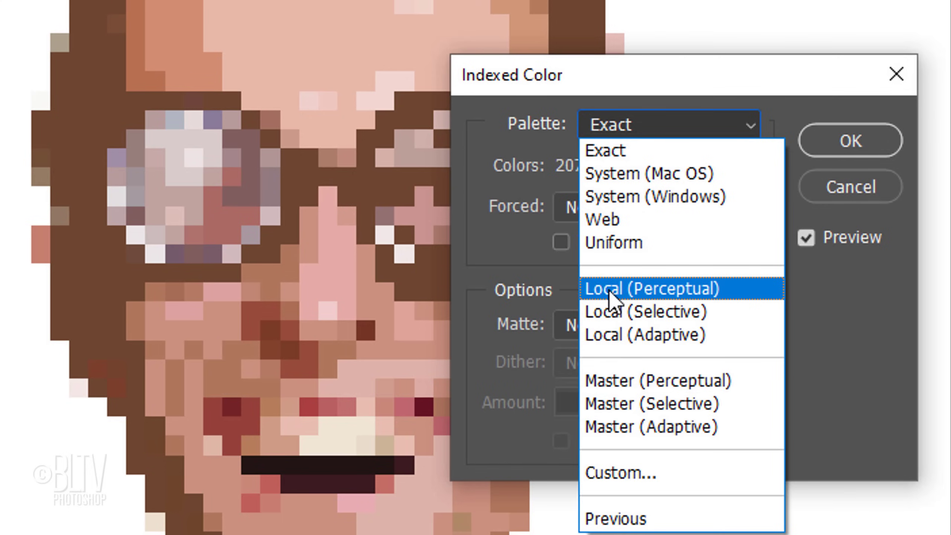
click(610, 289)
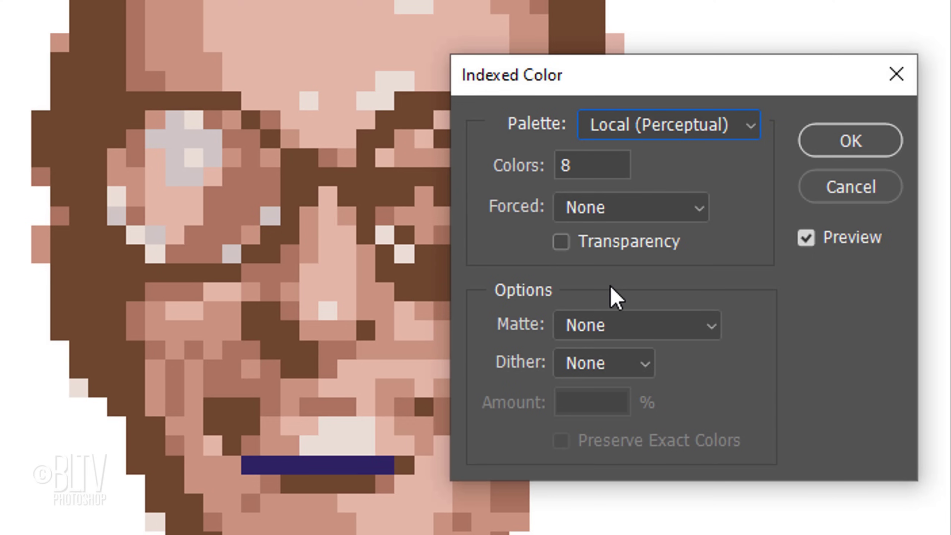
click(841, 141)
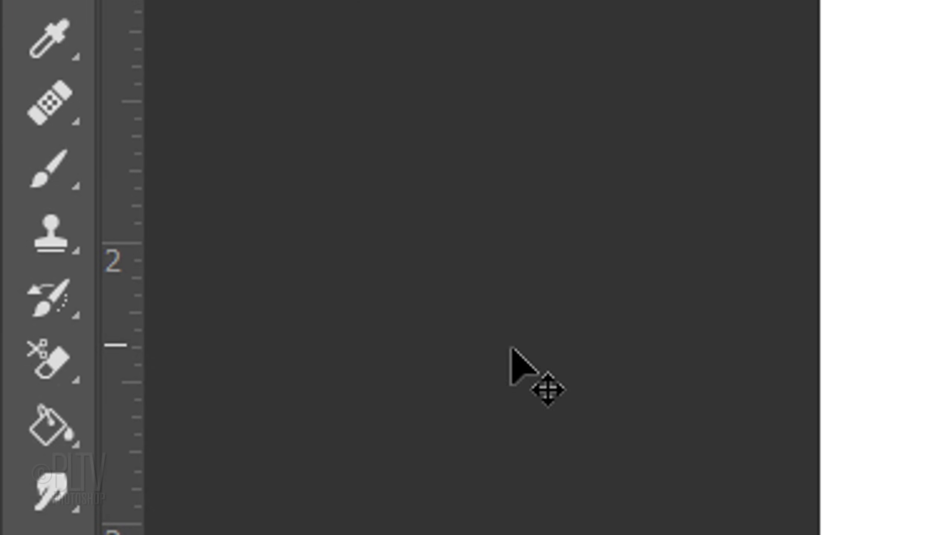
Switch to the Pencil tool and zoom in to repaint stray pixels around the glasses.
click(11, 153)
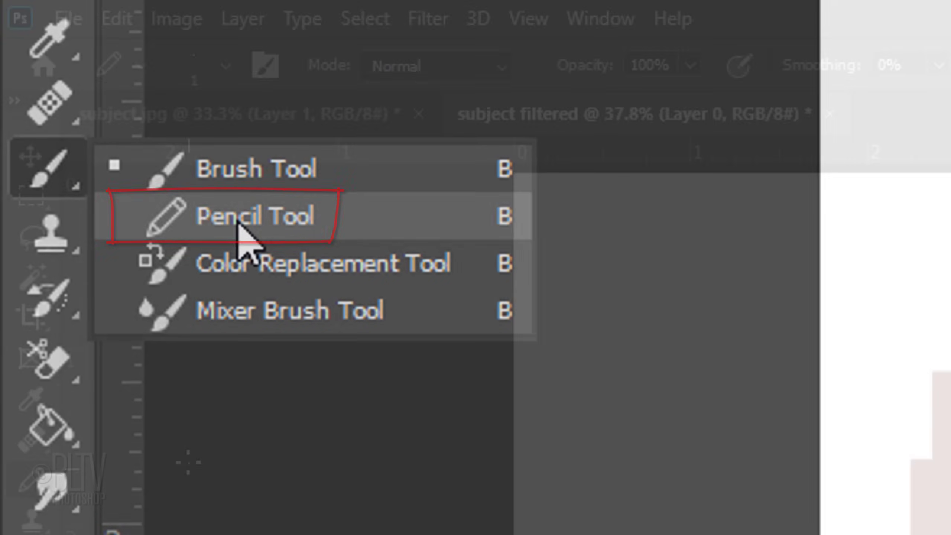
click(240, 225)
click(225, 67)
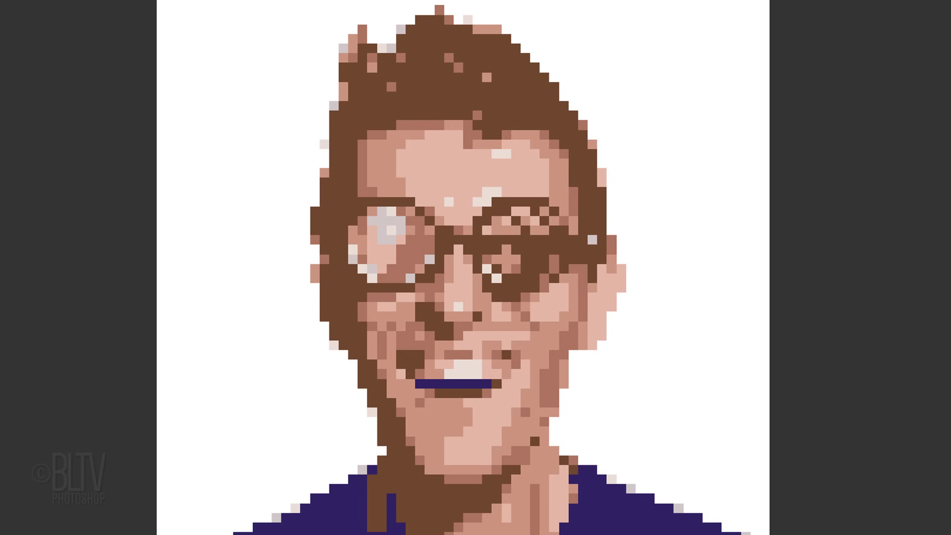
scroll(430, 173, up, 5)
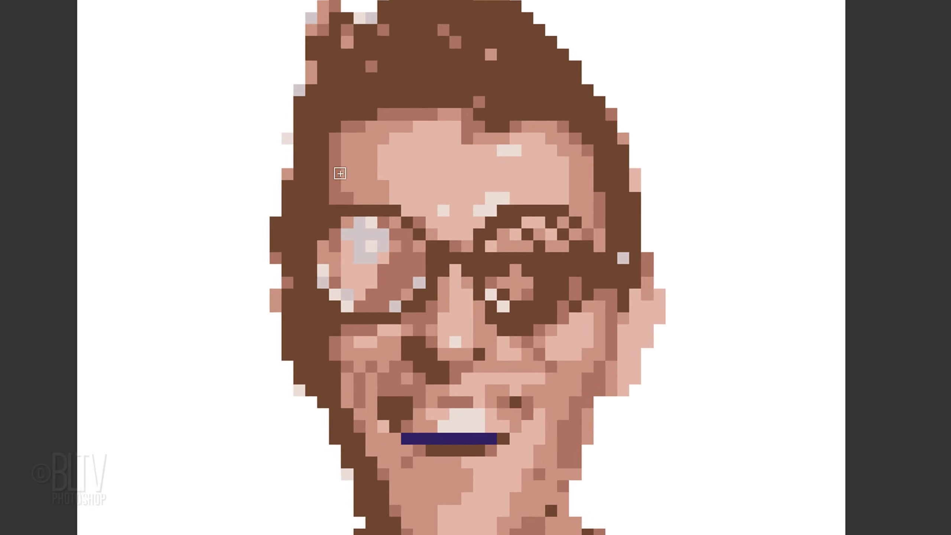
scroll(381, 180, up, 2)
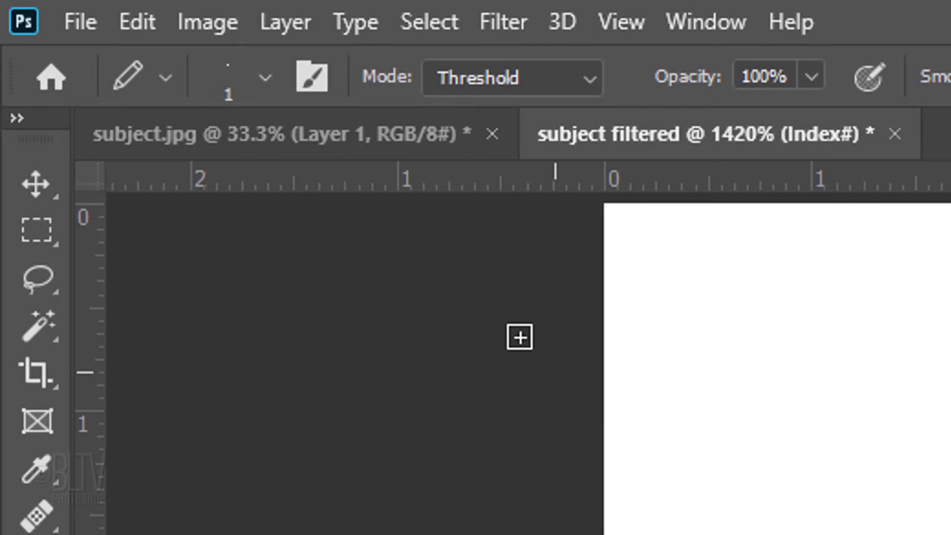
Convert the image mode back to RGB Color.
click(208, 32)
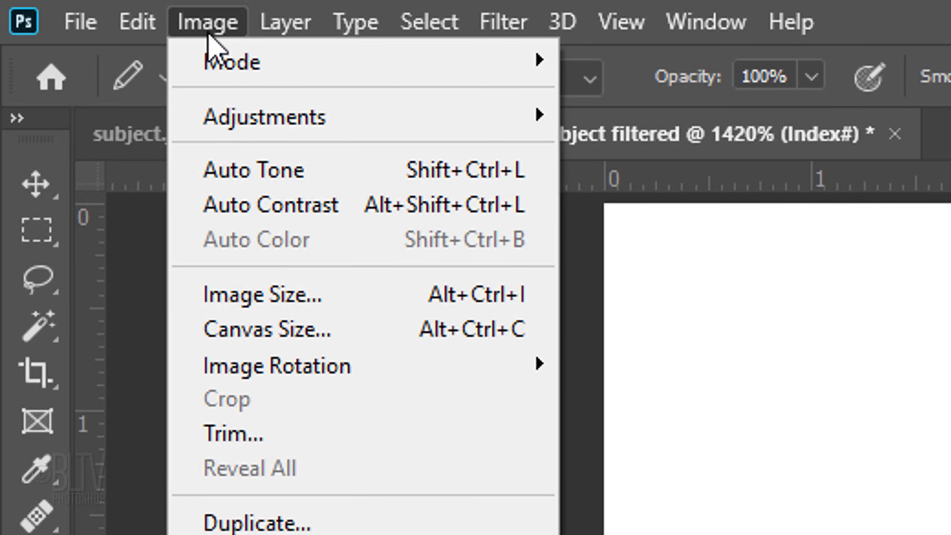
mouse_move(239, 75)
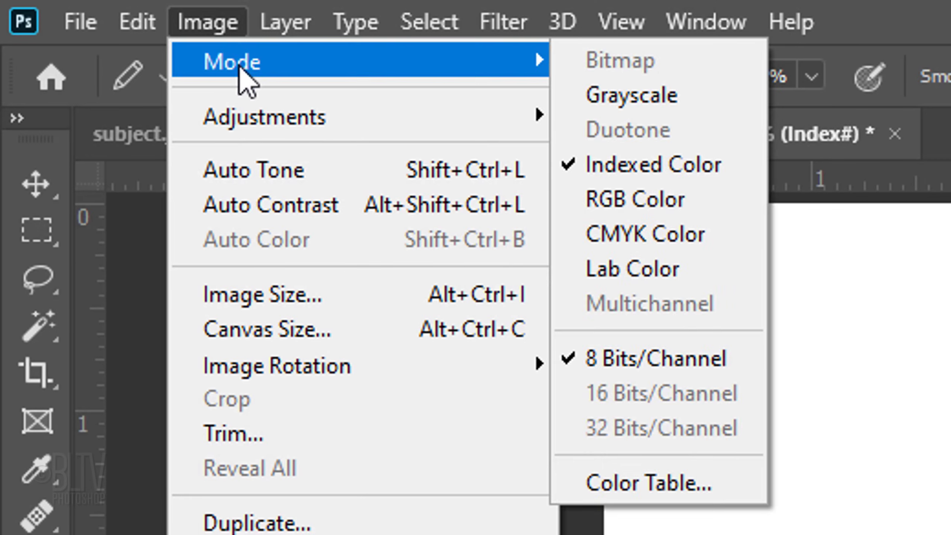
click(656, 204)
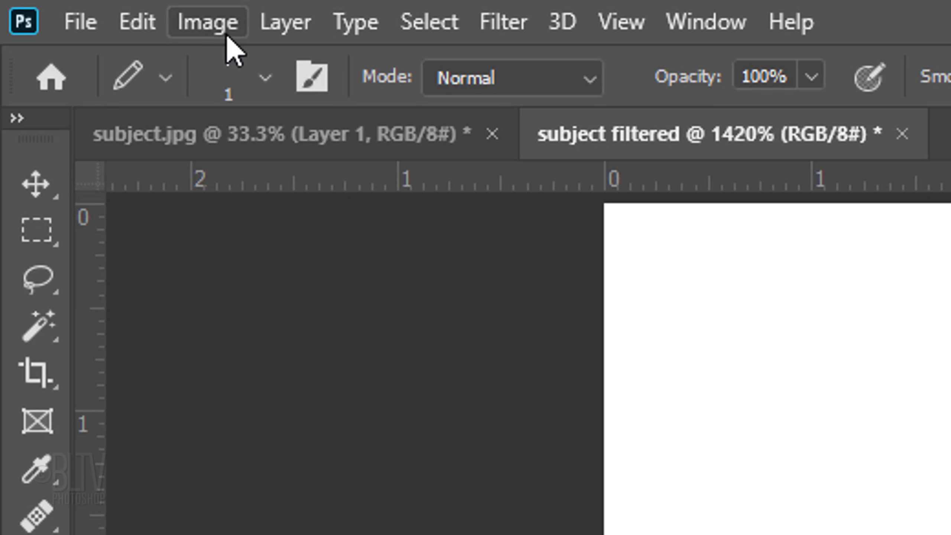
Upscale the image to 2400 × 2400 px at 300 ppi with Nearest Neighbor resampling.
click(208, 23)
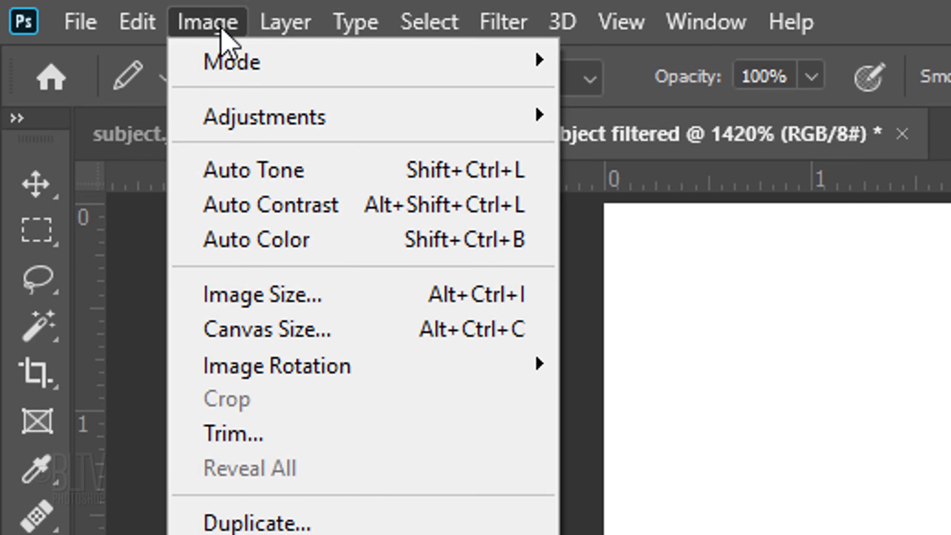
click(263, 296)
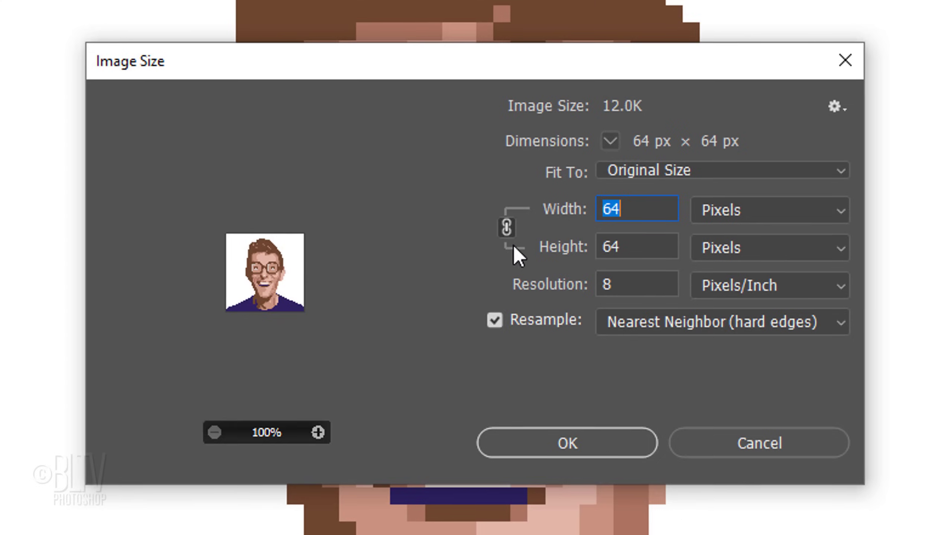
click(636, 281)
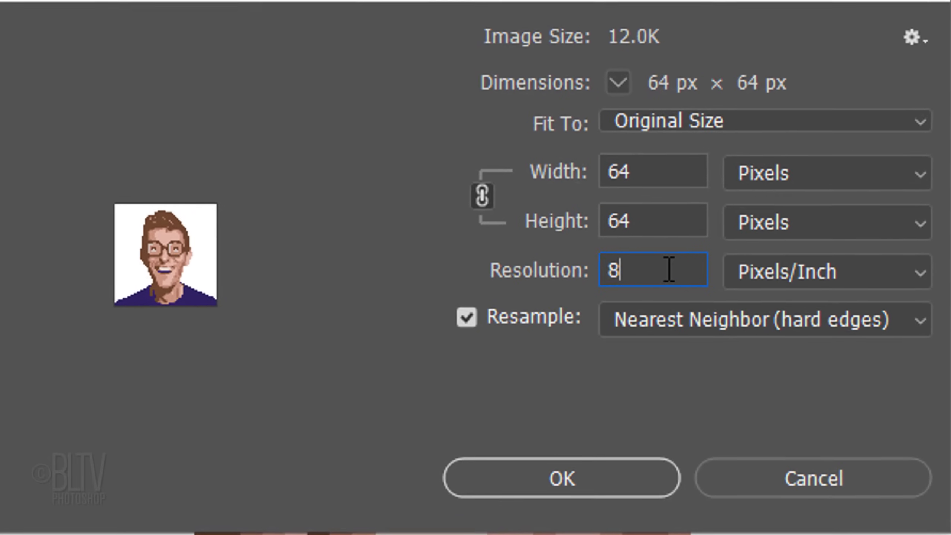
key(BackSpace)
text(300)
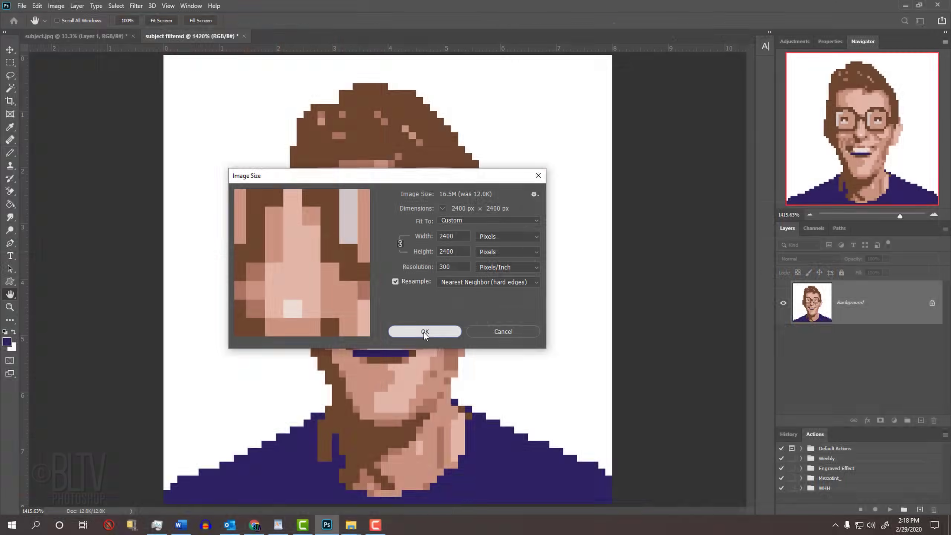
click(425, 331)
Return to the Pencil tool, zoom out and drag across the upscaled canvas.
key(b)
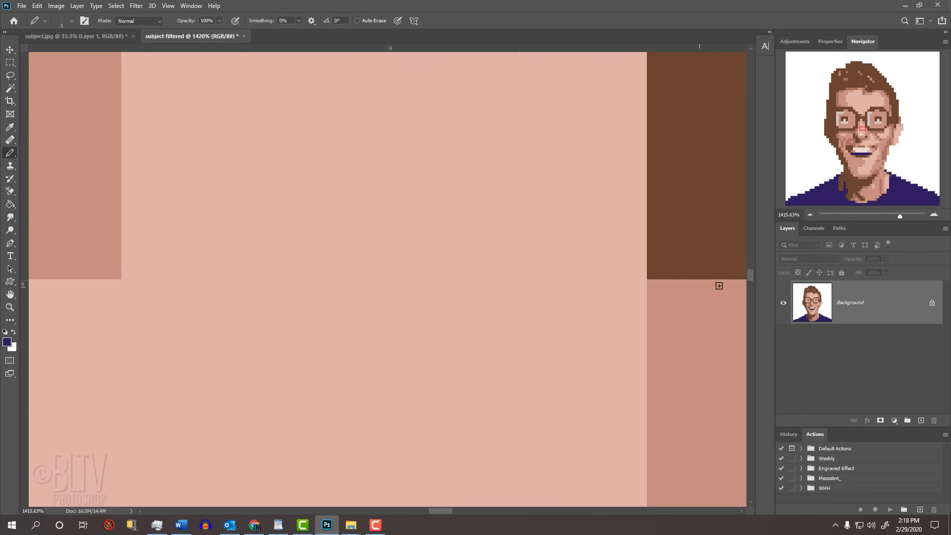
scroll(747, 292, down, 3)
scroll(746, 292, down, 5)
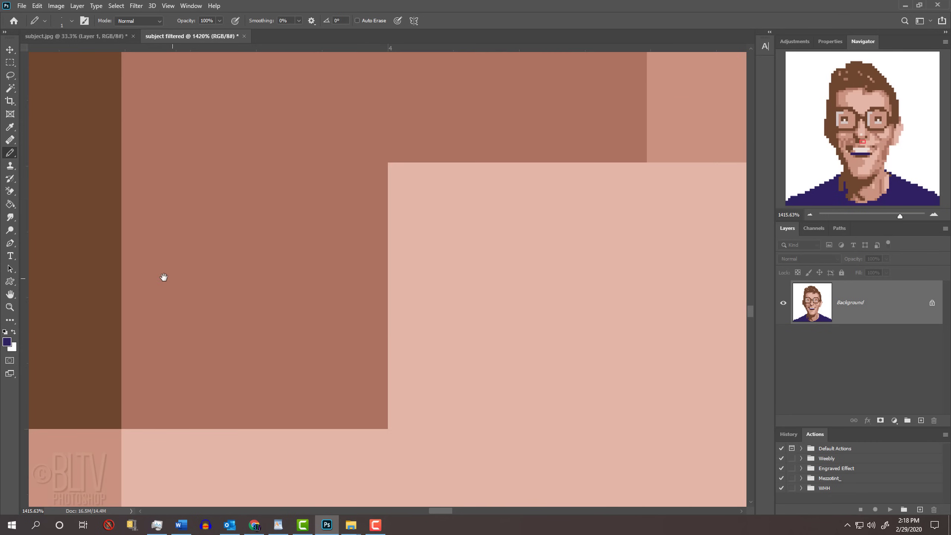
drag(254, 273, 753, 263)
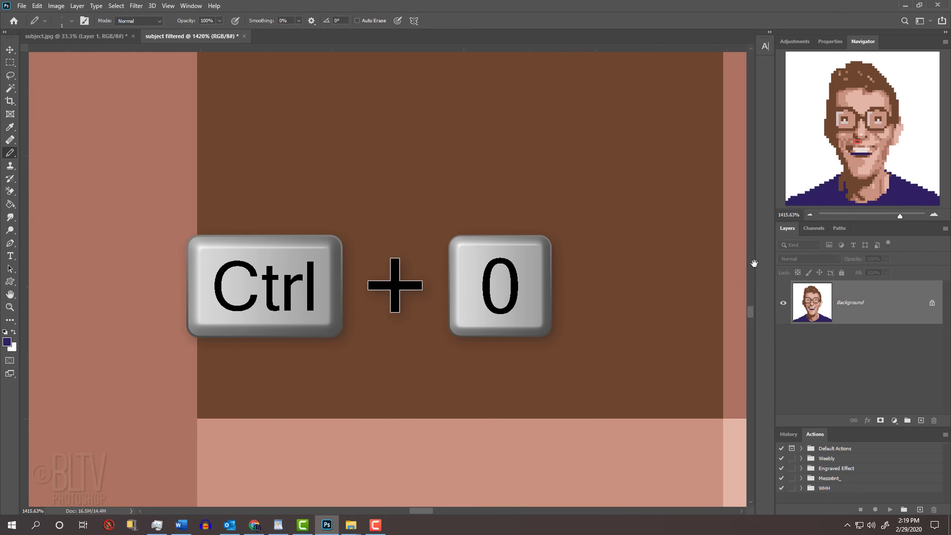
Fit the whole portrait on screen and switch to the Magic Wand tool.
key(ctrl+0)
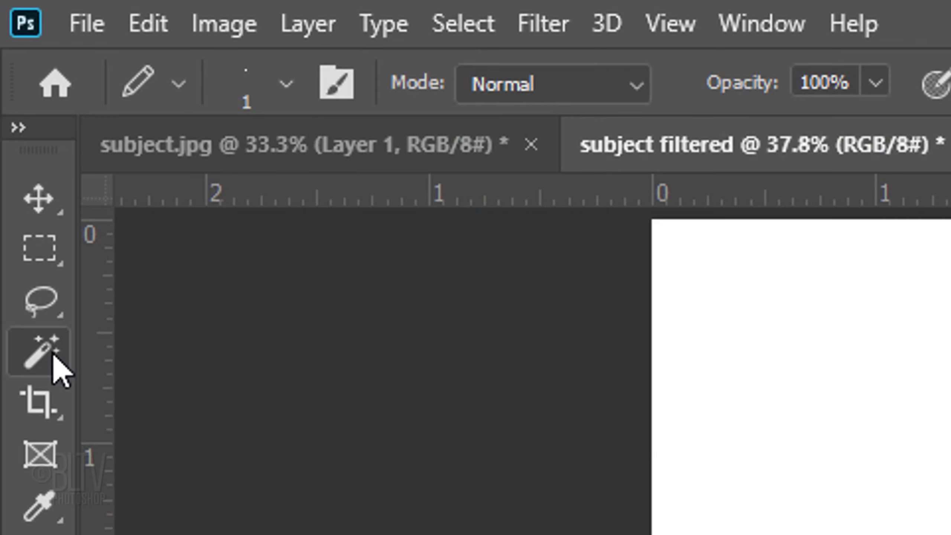
click(10, 88)
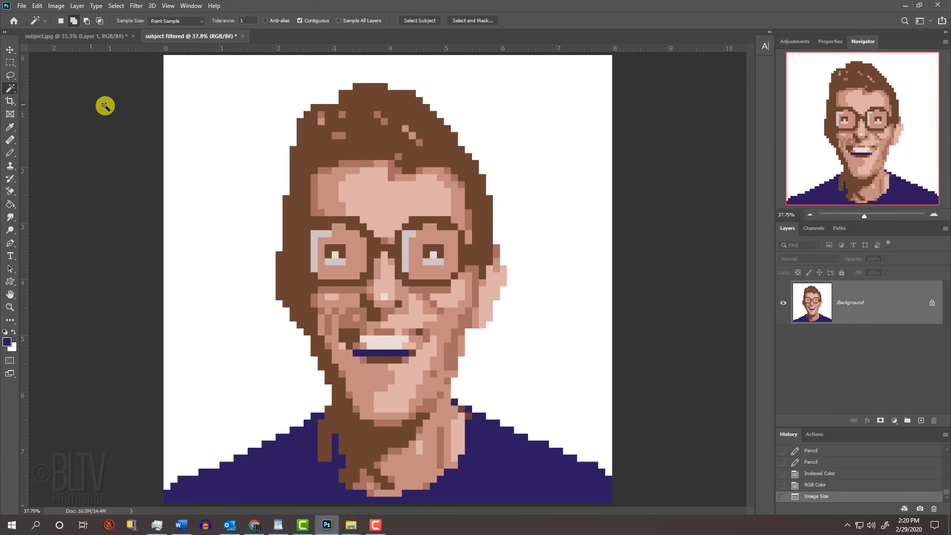
Select the white background, invert it to the portrait, and check it in Quick Mask.
click(235, 119)
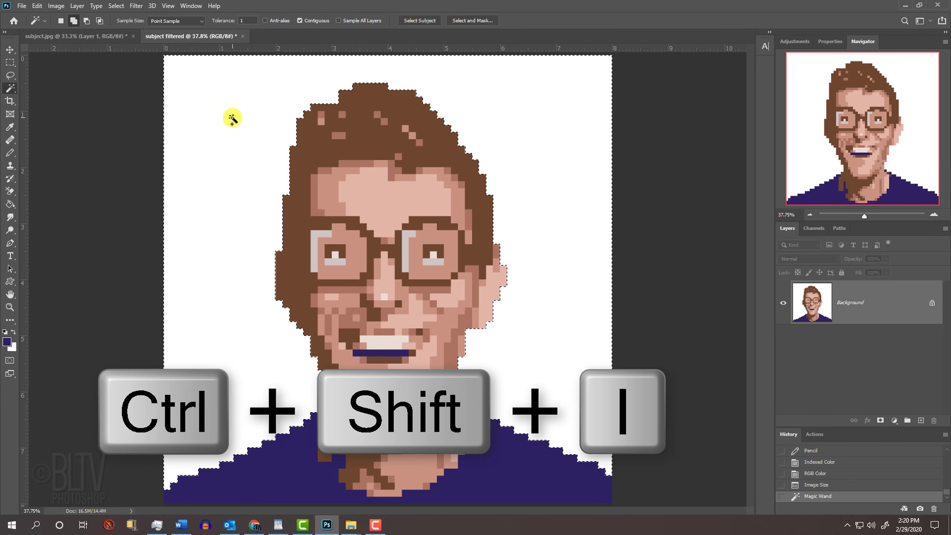
key(ctrl+shift+i)
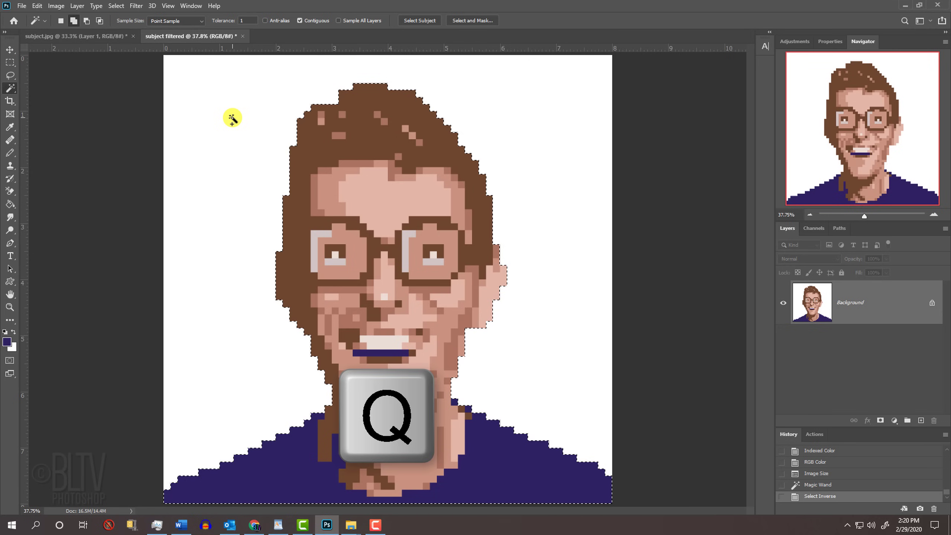
key(q)
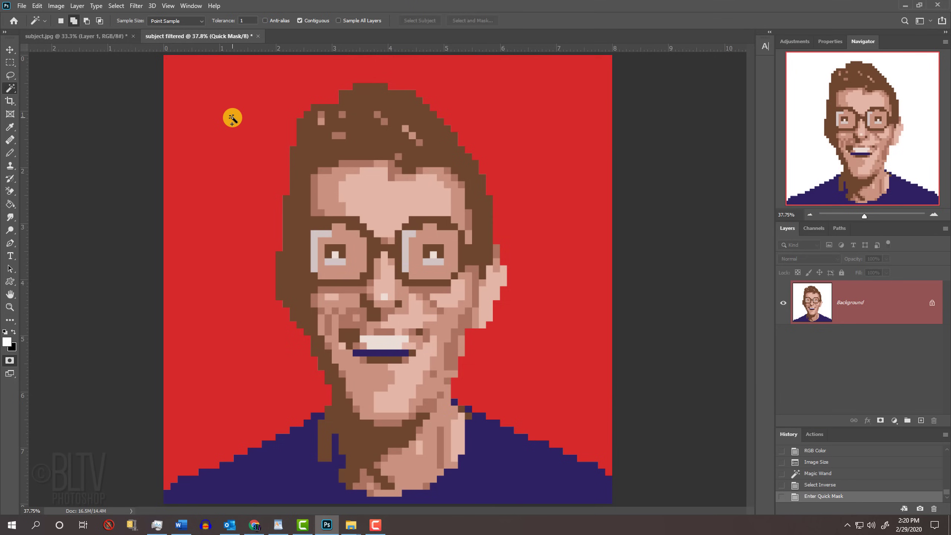
key(q)
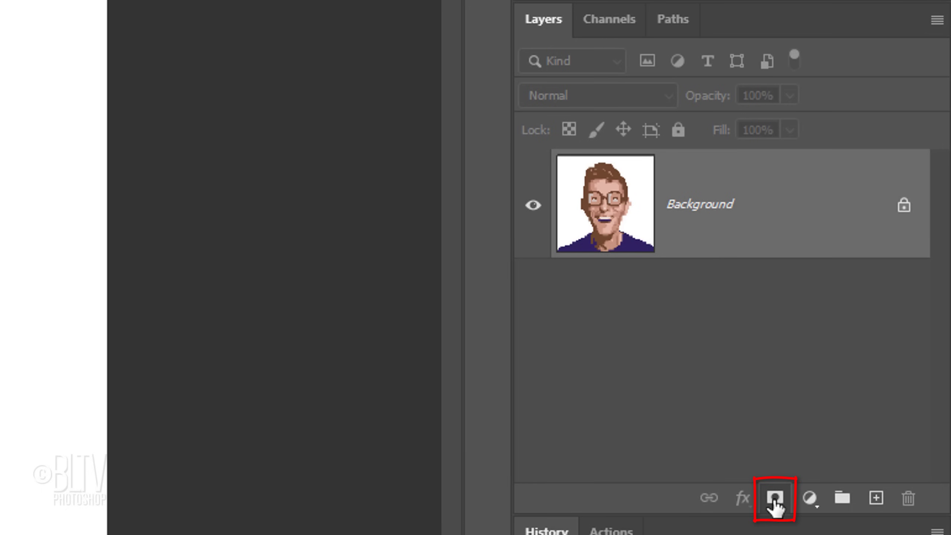
Add a layer mask to Layer 0 that hides the white background.
click(774, 507)
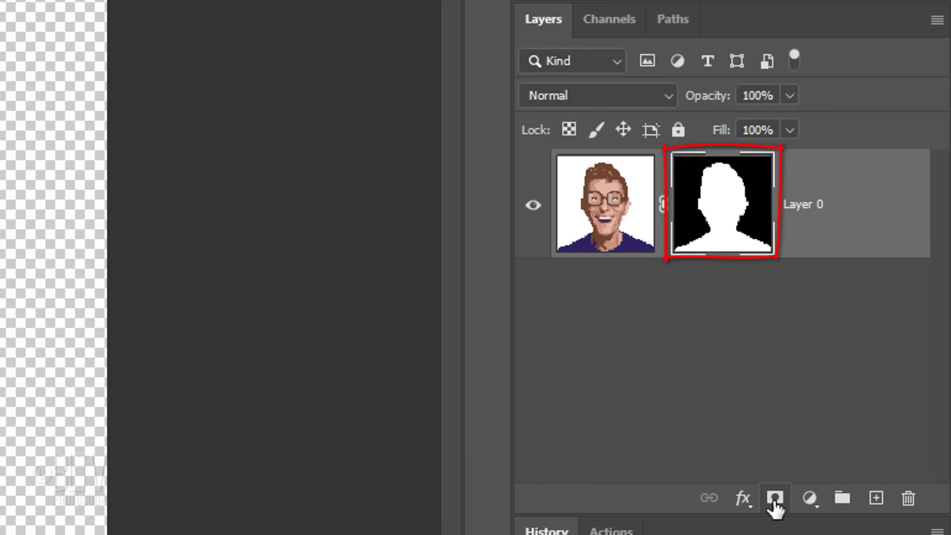